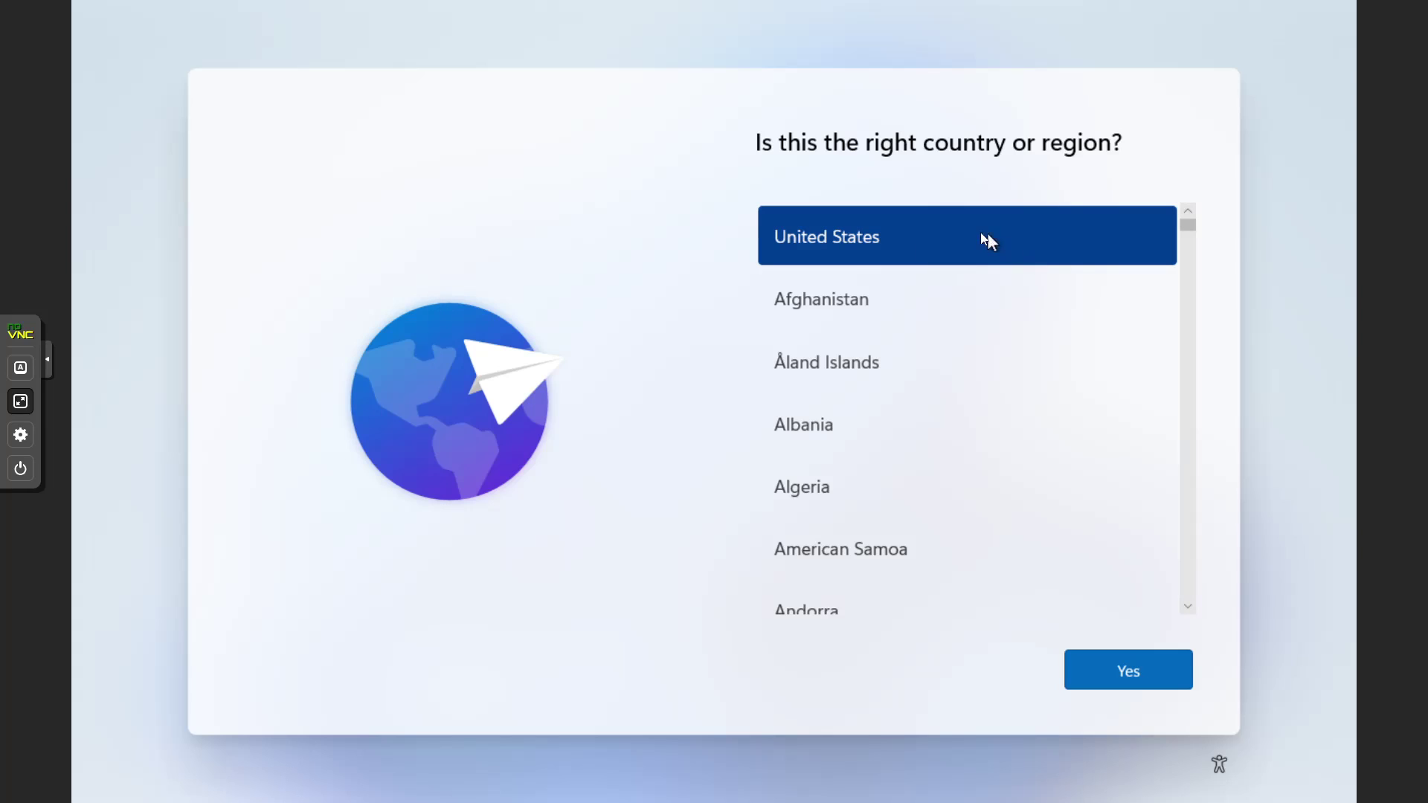
Confirm United States region and US keyboard layout, skipping a second layout
{"action": "left_click", "coordinate": [1177, 682]}
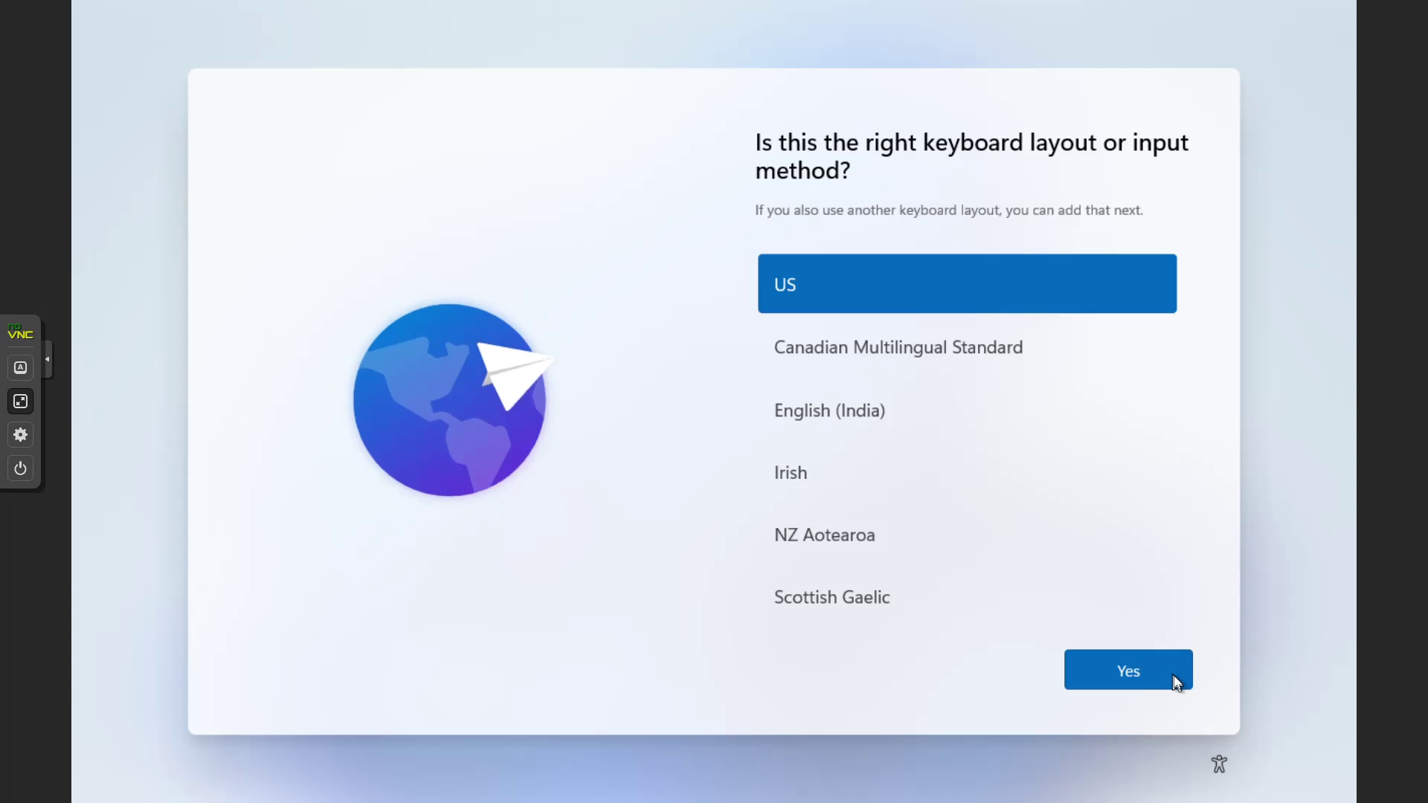
{"action": "left_click", "coordinate": [1176, 681]}
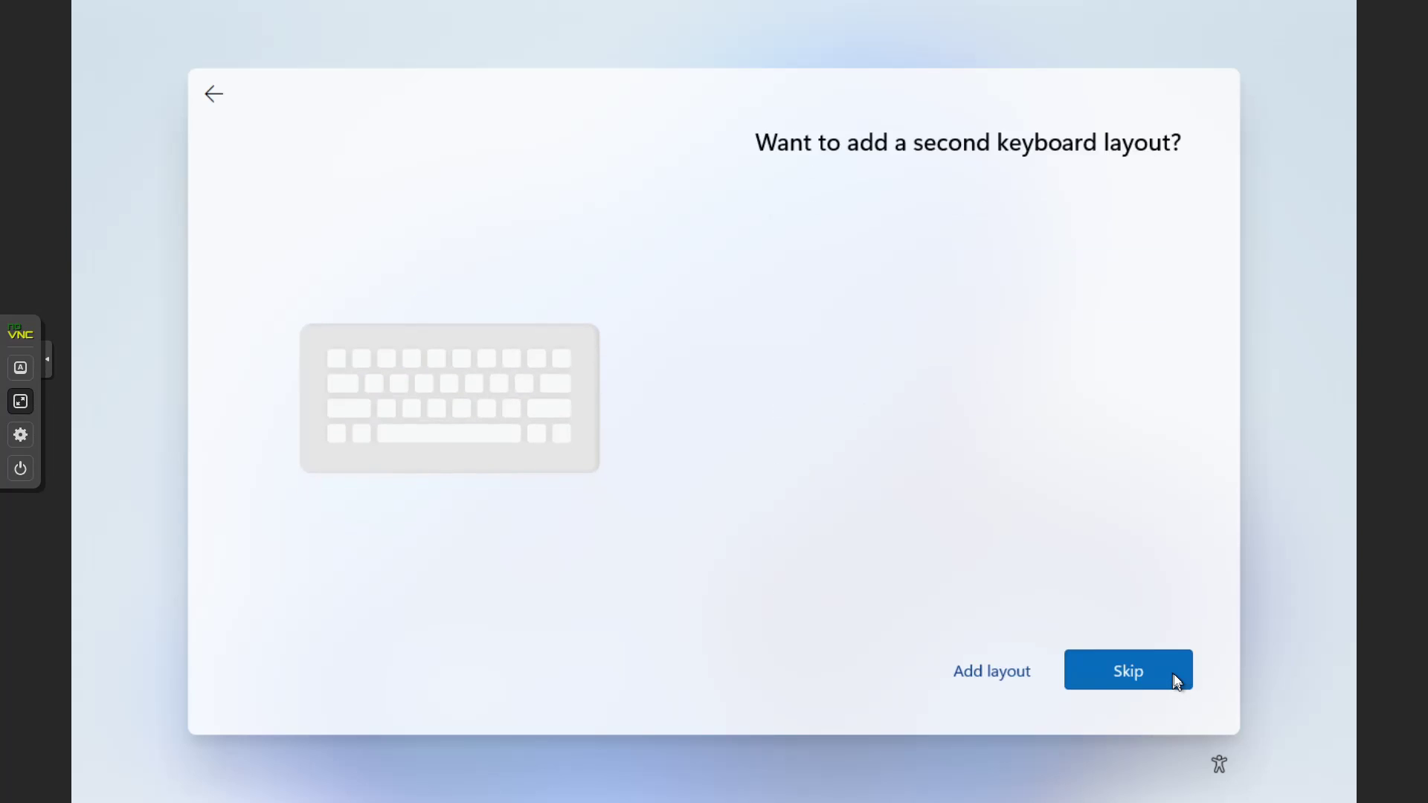
{"action": "left_click", "coordinate": [1173, 676]}
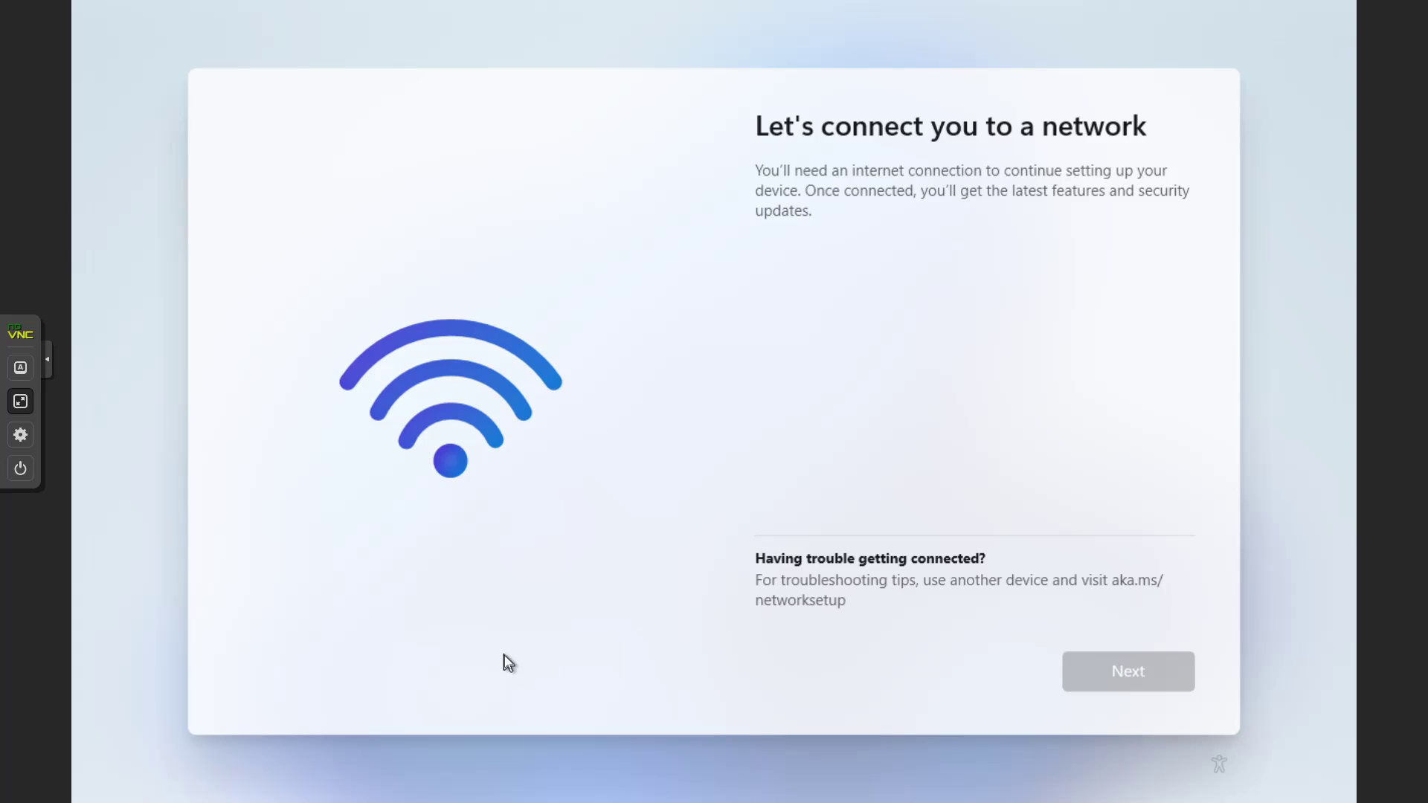
Open an administrator Command Prompt with Shift+F10 and enter oobe\bypassnro at the prompt
{"action": "key", "text": "shift+F10"}
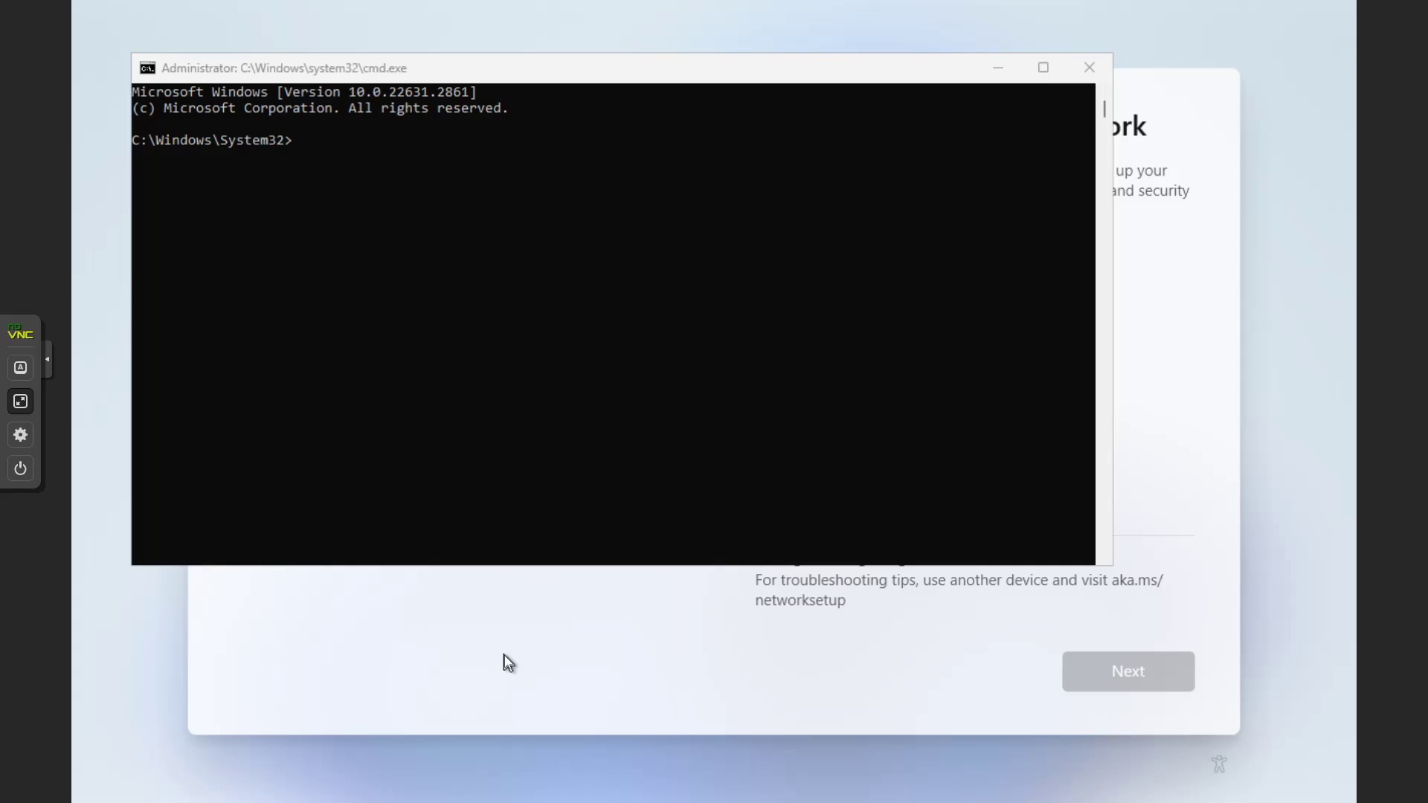
{"action": "left_click", "coordinate": [618, 299]}
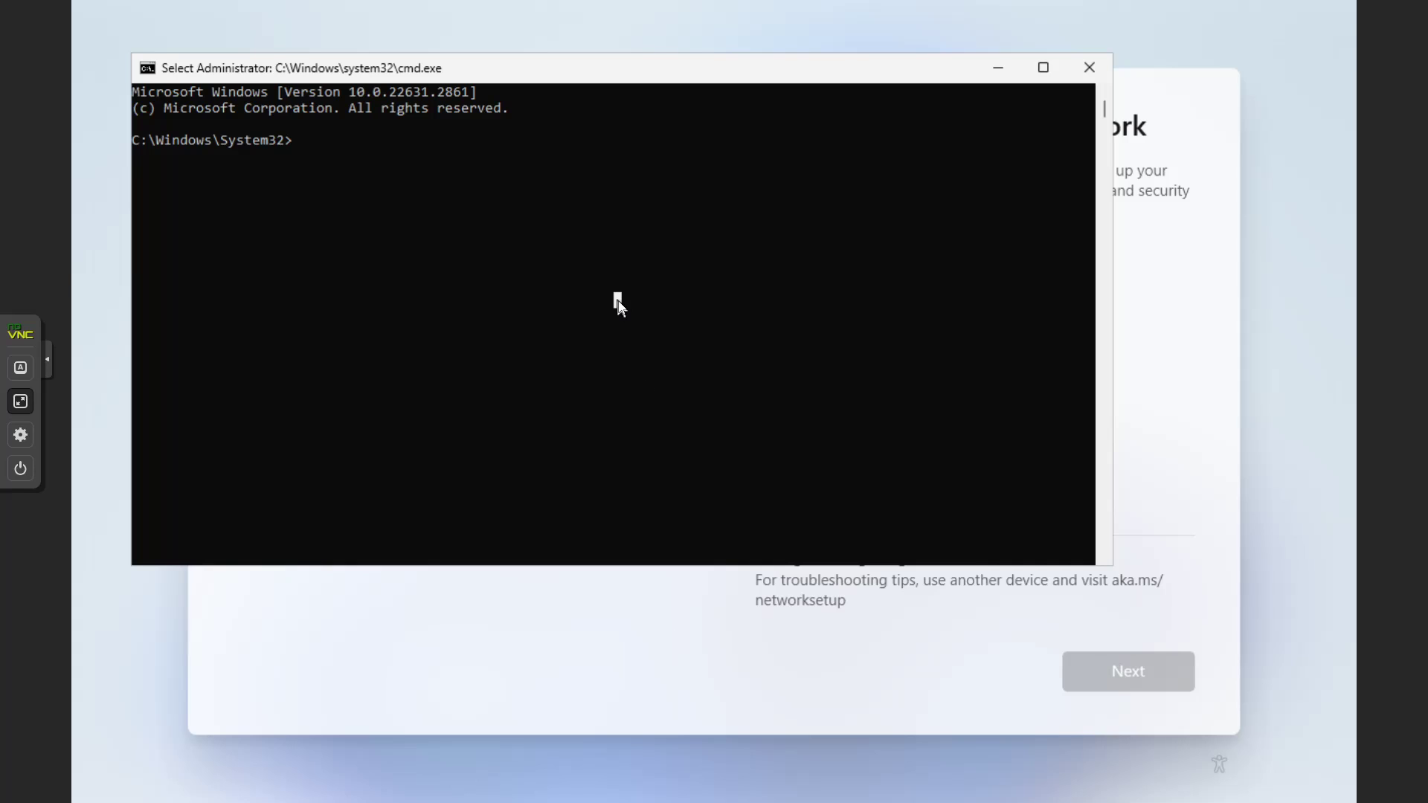
{"action": "type", "text": "oobe"}
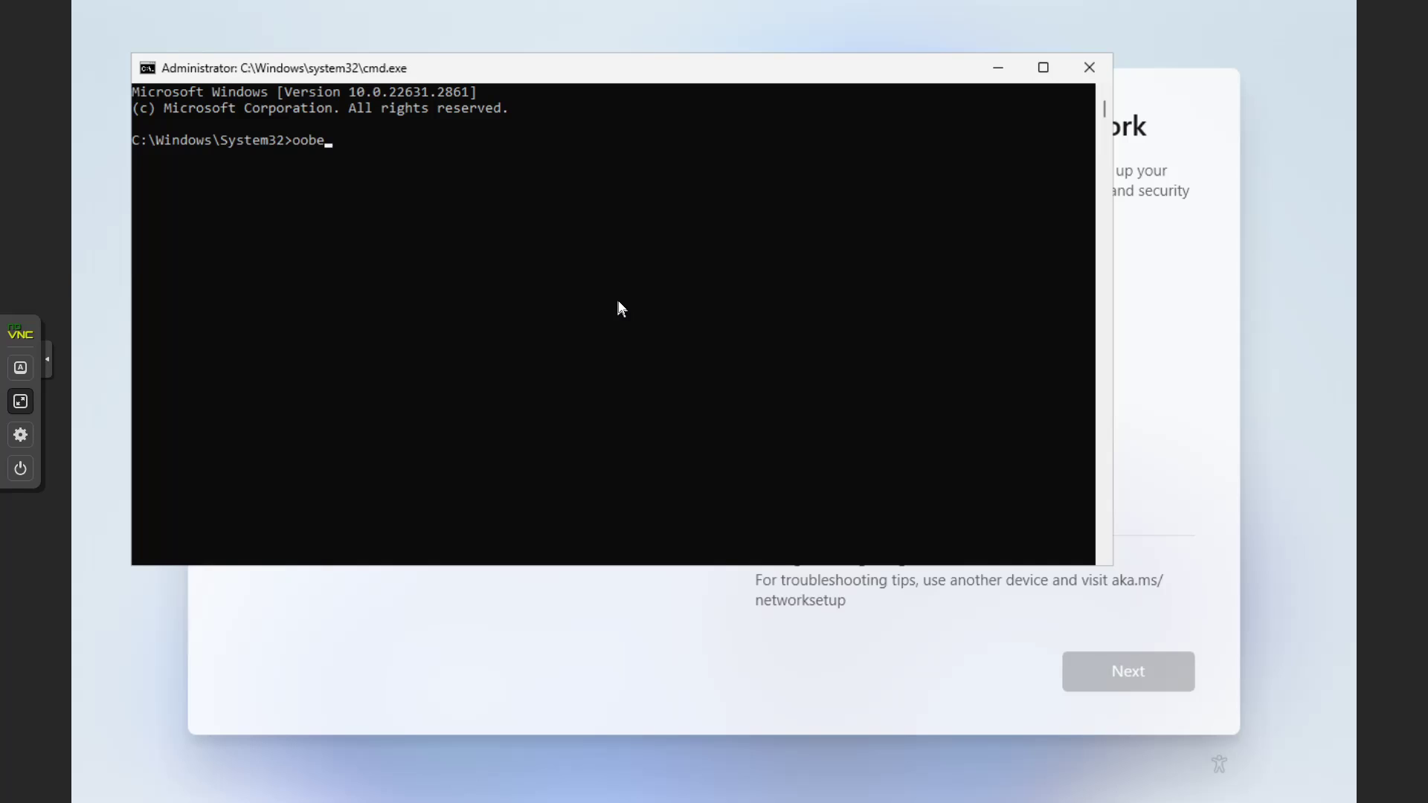
{"action": "type", "text": "\\bypassnro"}
Run oobe\bypassnro to restart setup, re-confirm United States and US keyboard, and continue with limited offline setup
{"action": "key", "text": "Return"}
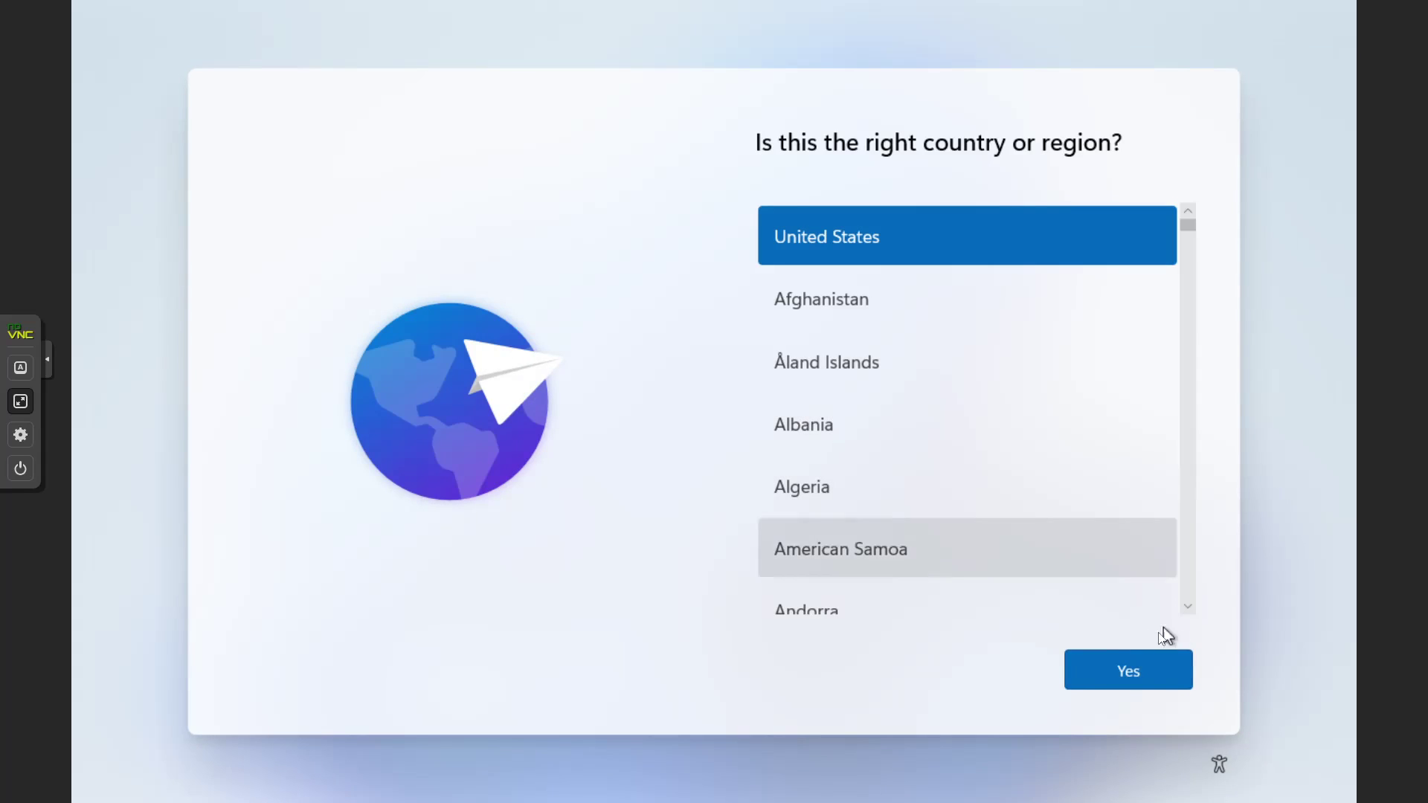
{"action": "left_click", "coordinate": [1149, 676]}
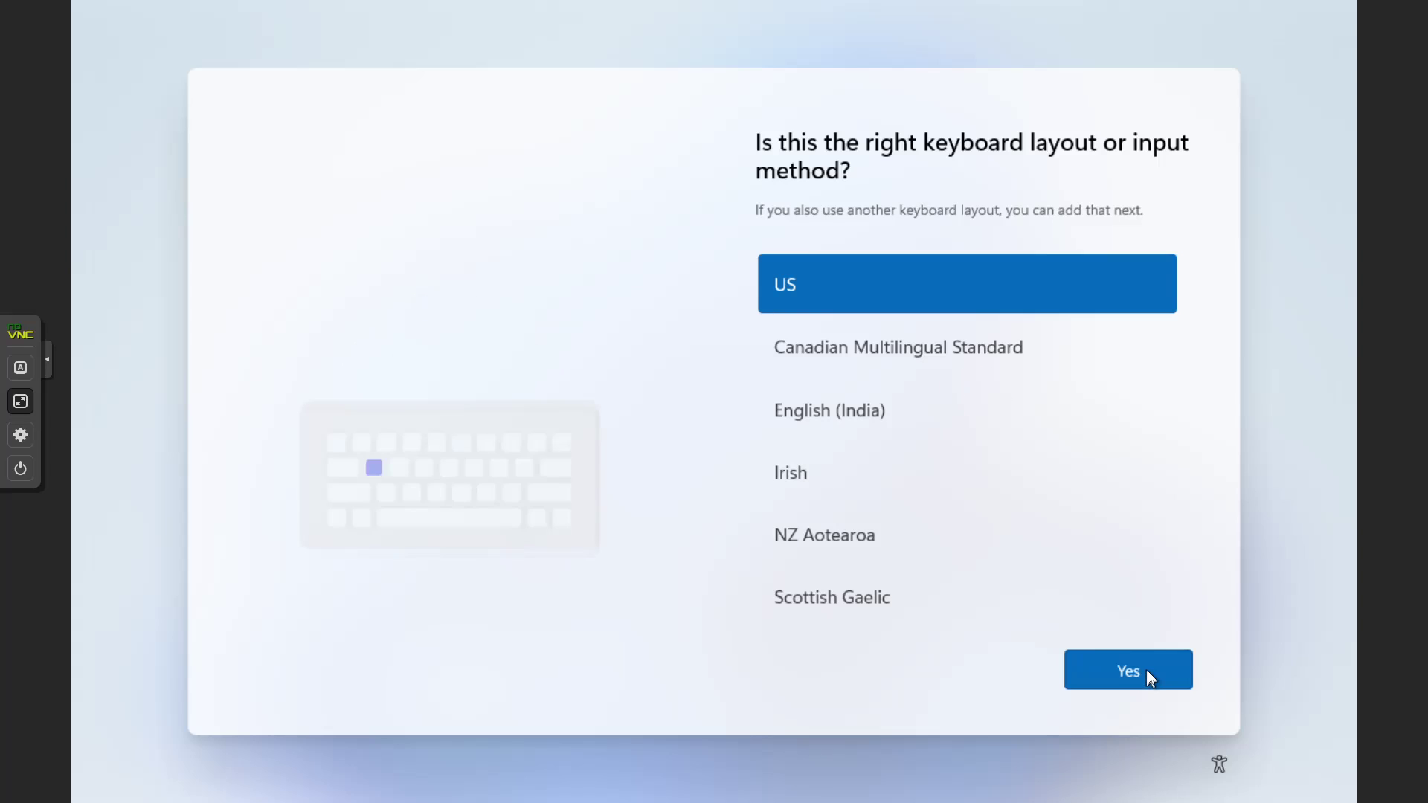
{"action": "left_click", "coordinate": [1151, 677]}
{"action": "left_click", "coordinate": [1150, 677]}
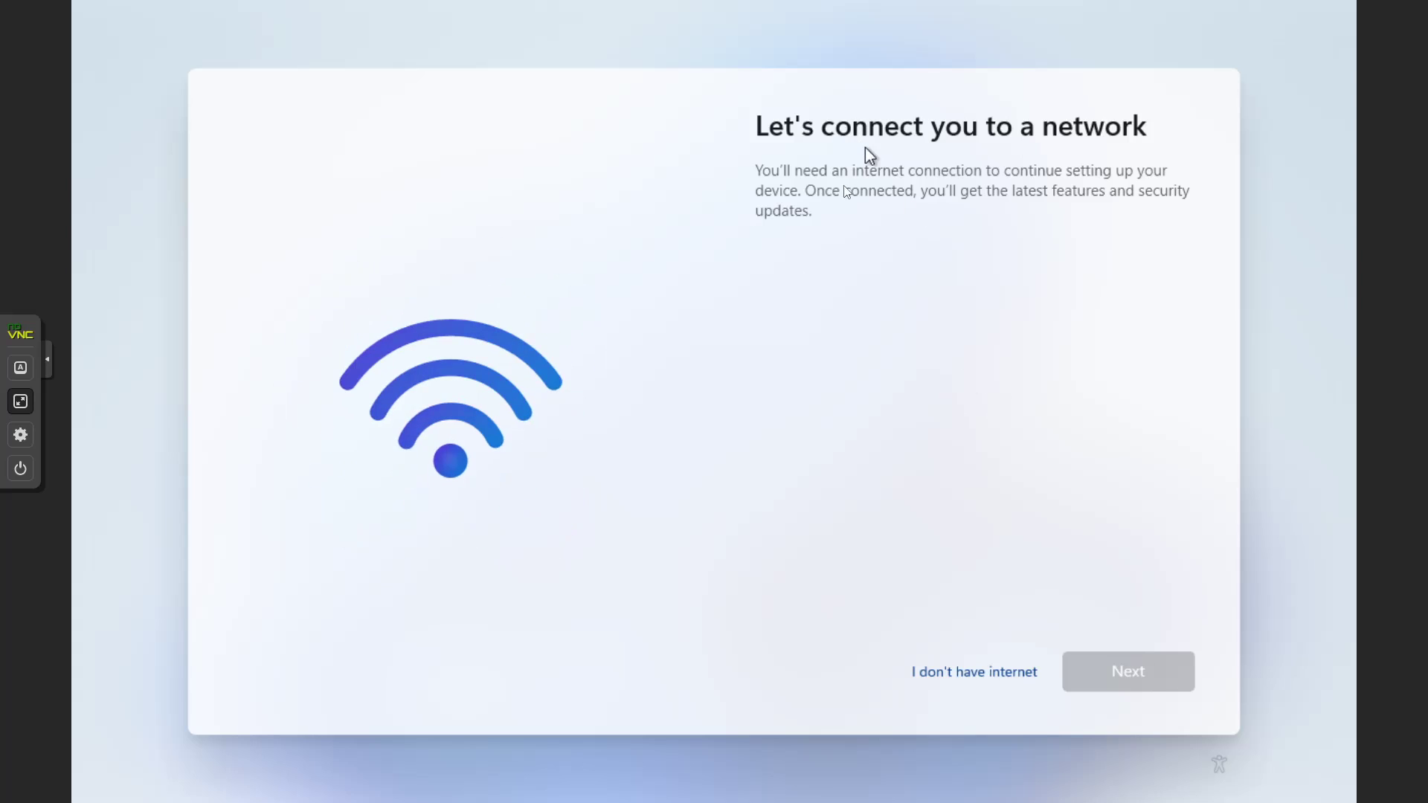
{"action": "left_click", "coordinate": [952, 676]}
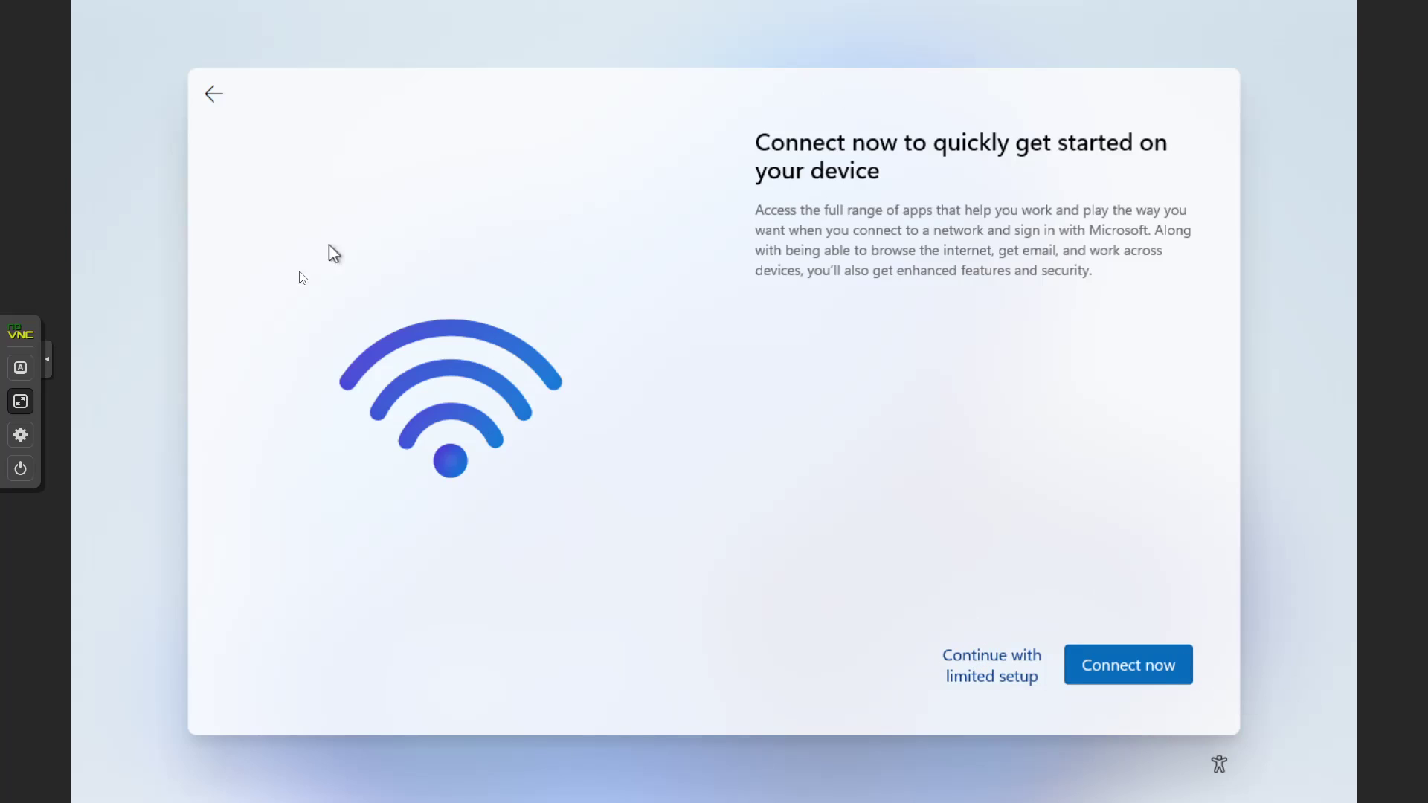
{"action": "left_click", "coordinate": [971, 659]}
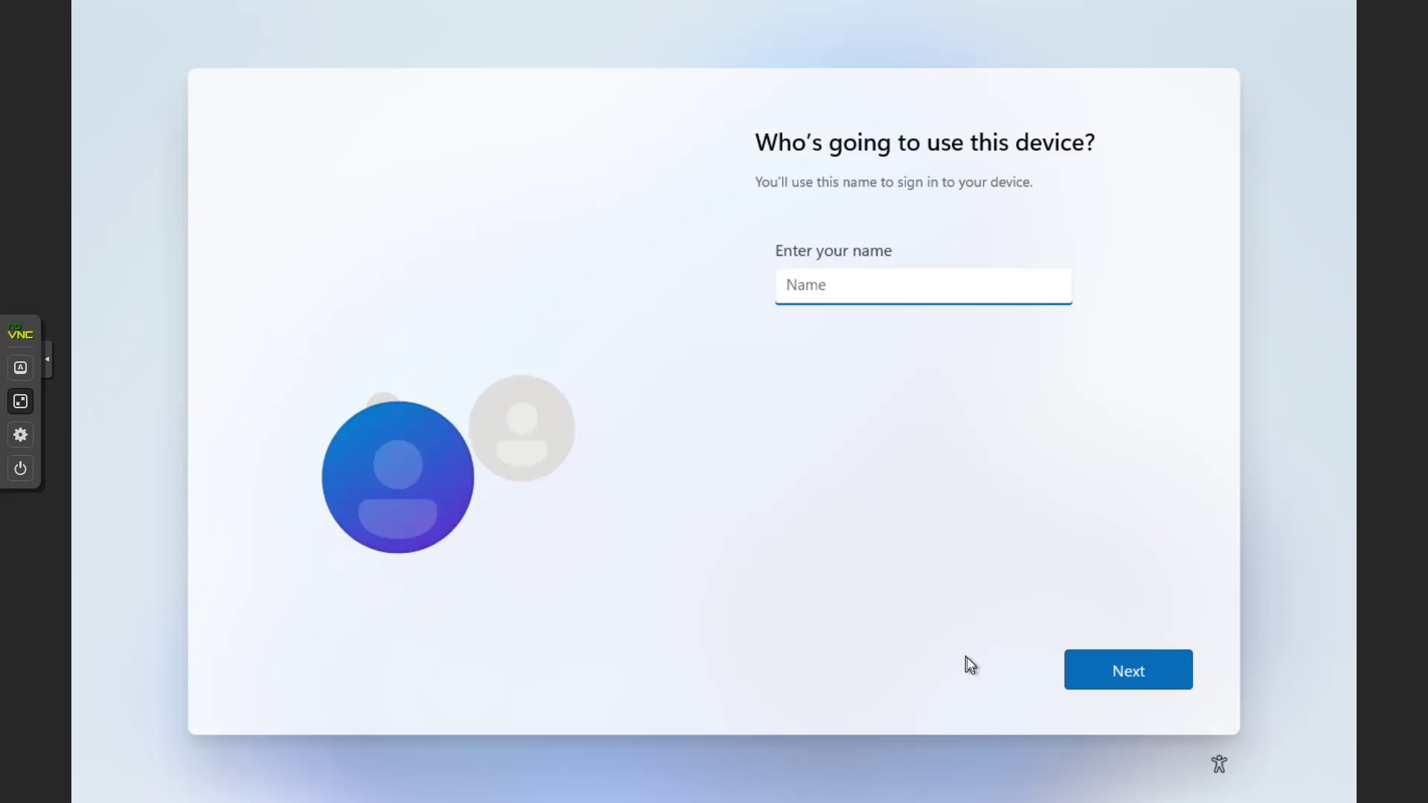
Enter the local account's user name, correcting a typo, and accept it
{"action": "type", "text": "loca"}
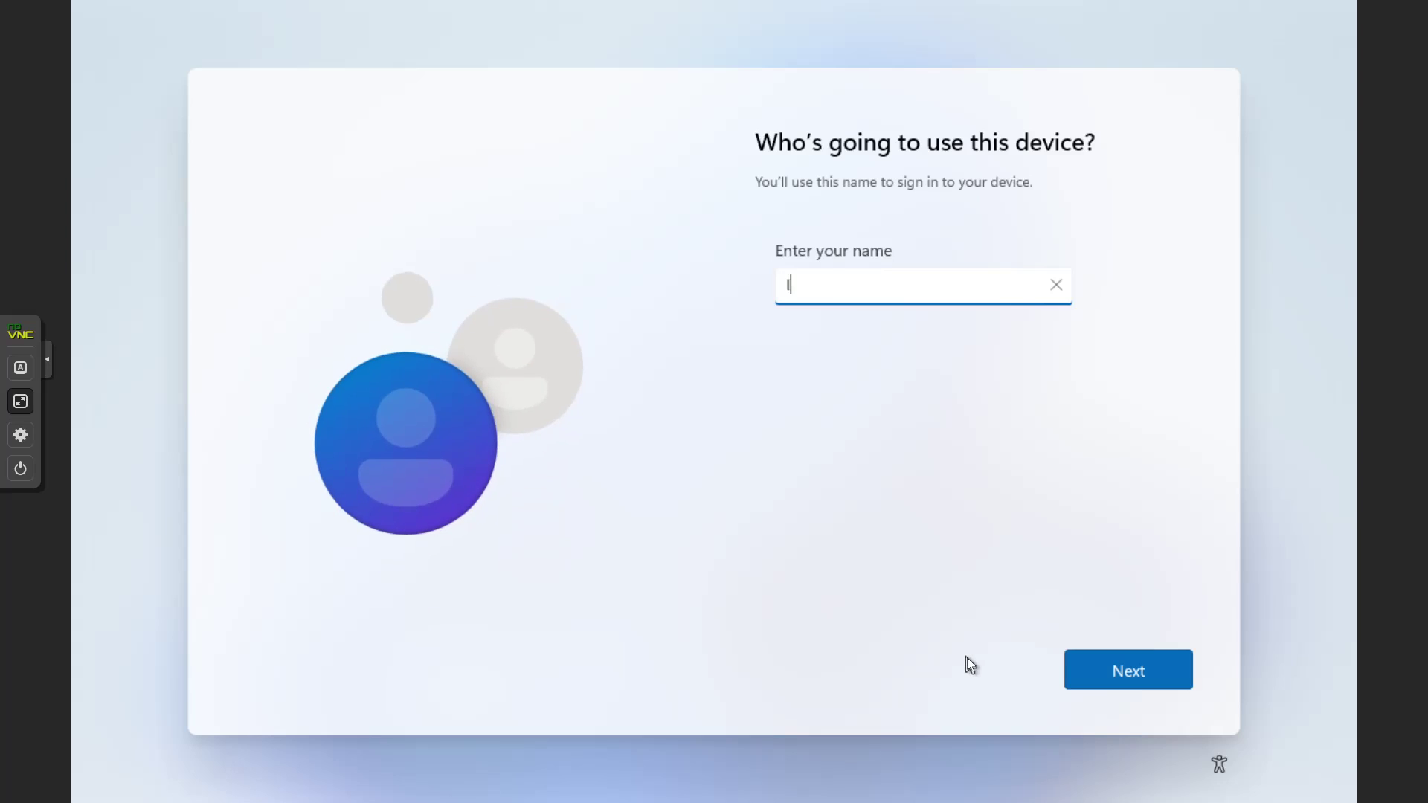
{"action": "key", "text": "BackSpace"}
{"action": "key", "text": "BackSpace"}
{"action": "key", "text": "BackSpace"}
{"action": "type", "text": "ance"}
{"action": "left_click", "coordinate": [1112, 669]}
Set the account password and confirm it by re-entering it
{"action": "type", "text": "•••••••••••"}
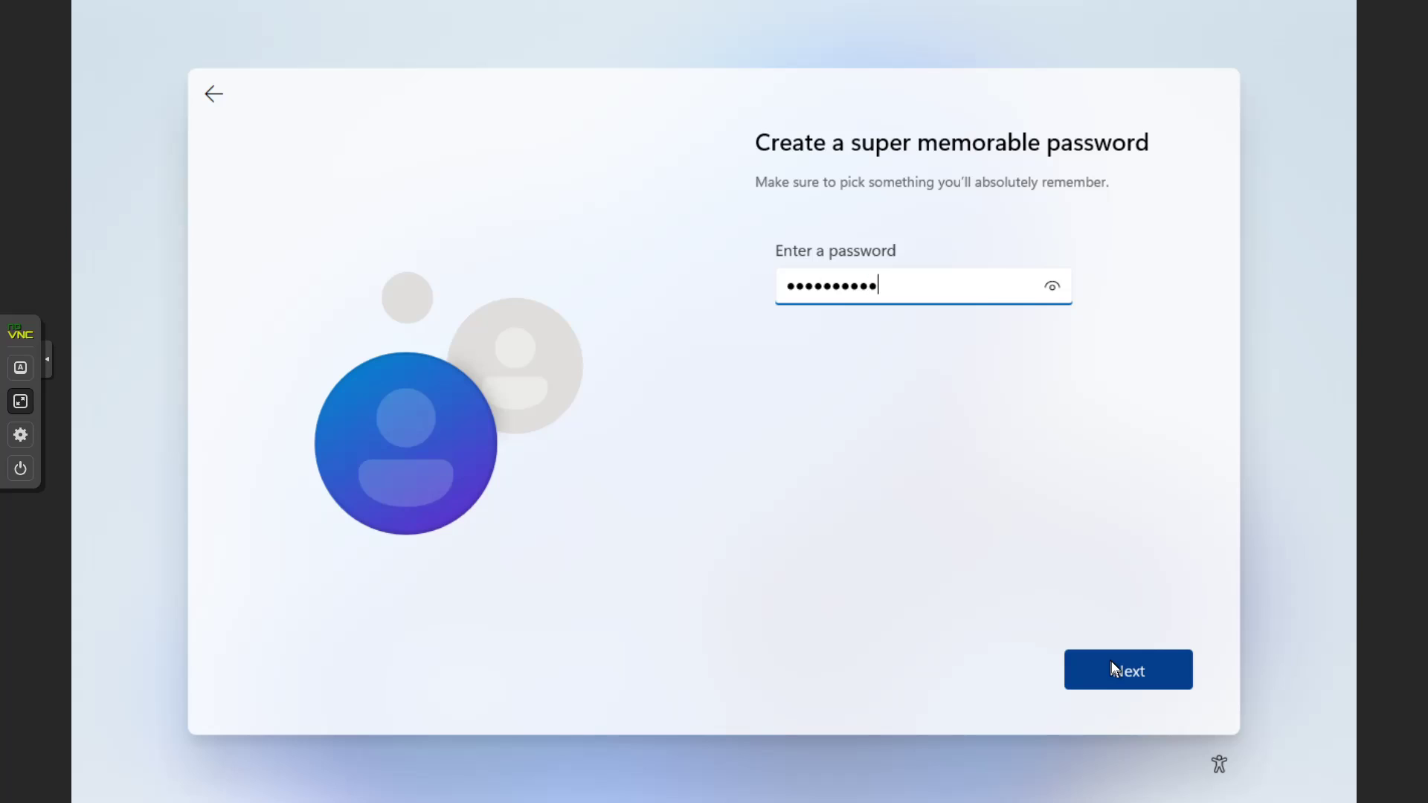
{"action": "left_click", "coordinate": [1111, 667]}
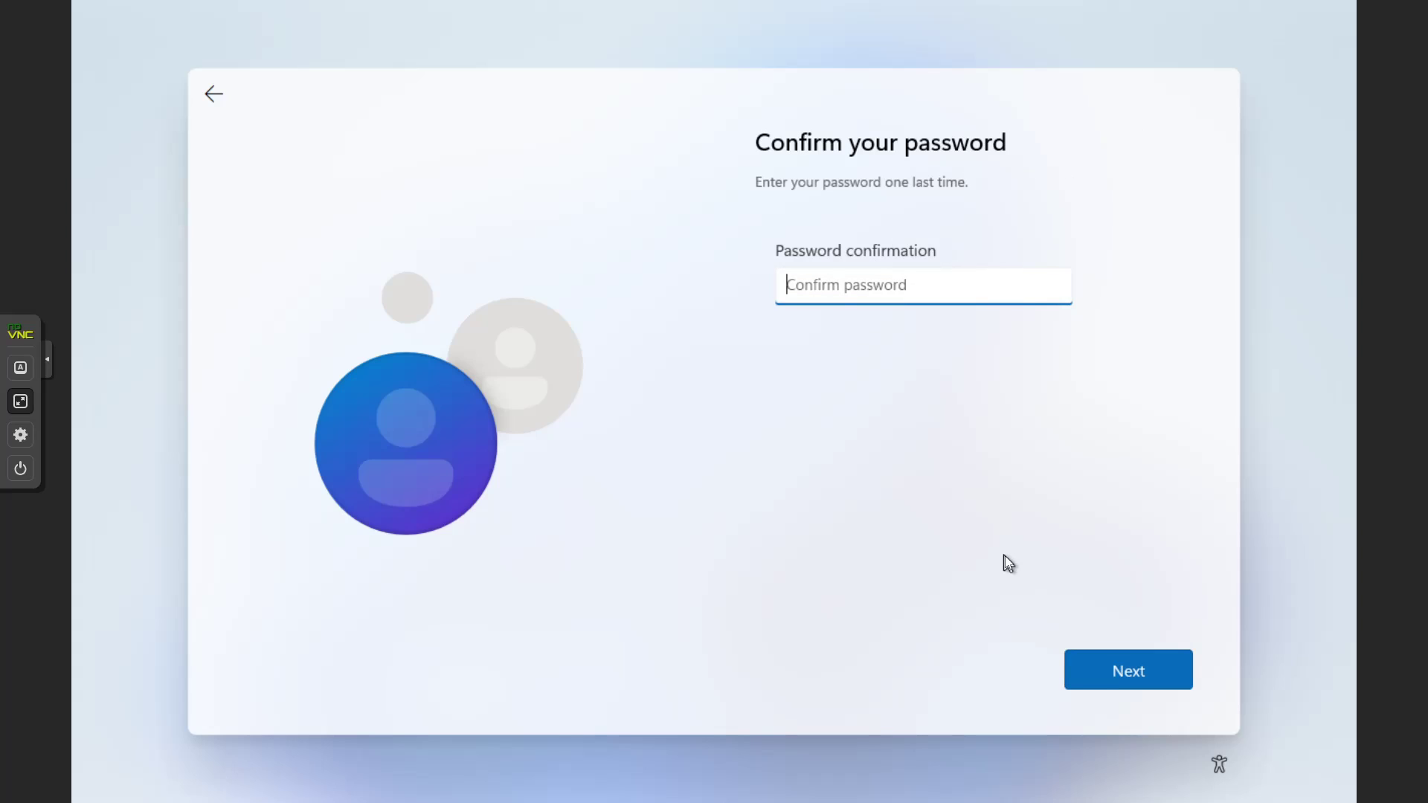
{"action": "type", "text": "••••••••••"}
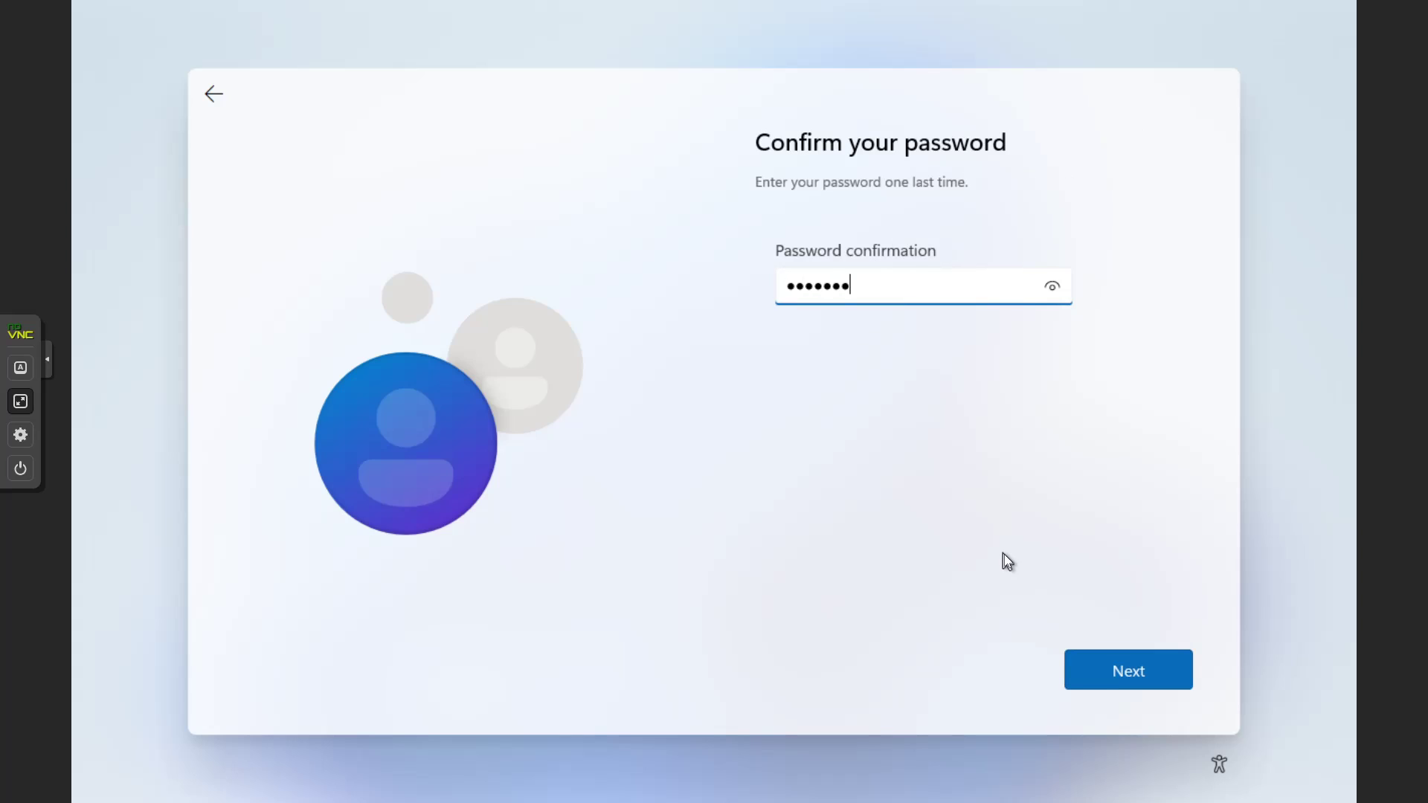
{"action": "key", "text": "Return"}
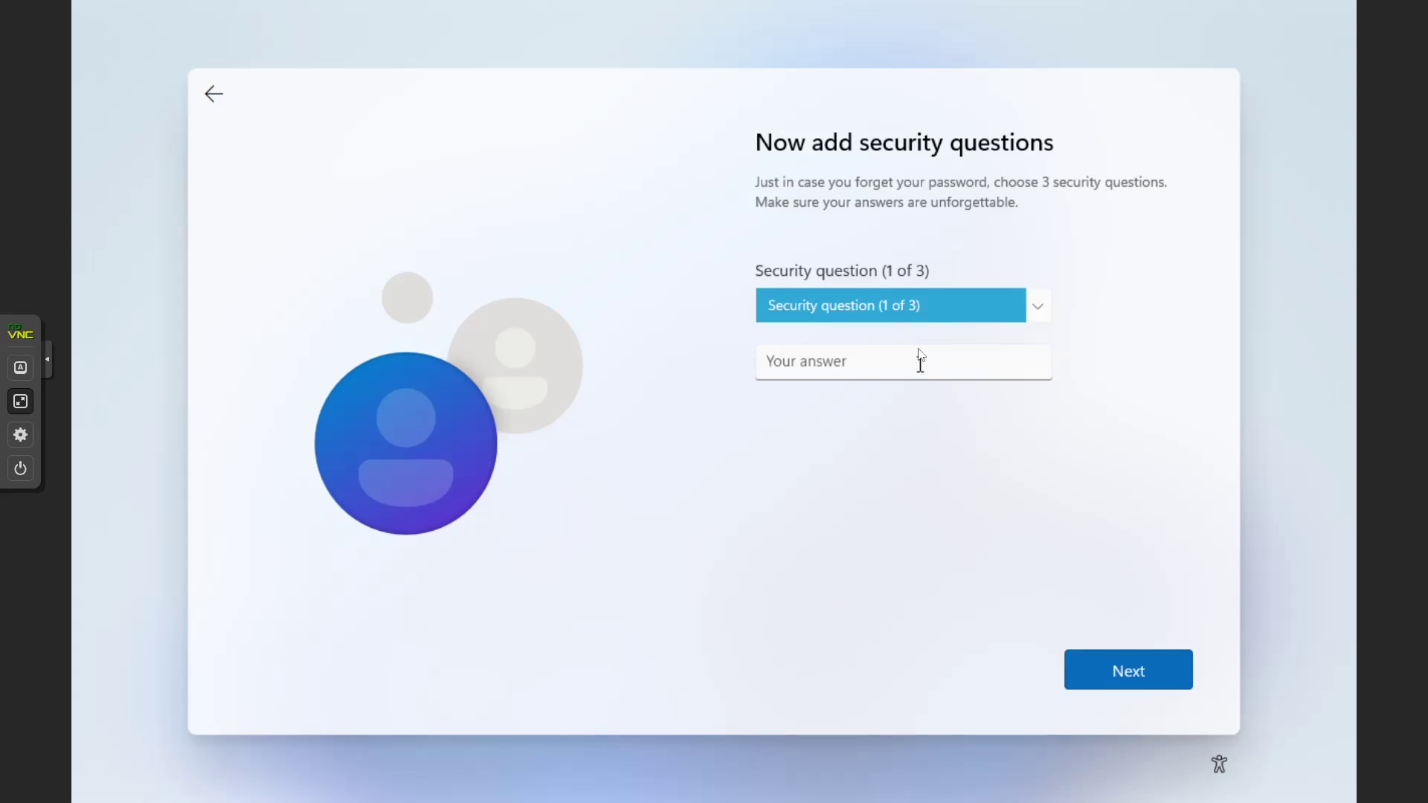
Choose the first pet's name question as security question 1 and enter its answer
{"action": "left_click", "coordinate": [922, 311]}
{"action": "left_click", "coordinate": [902, 328]}
{"action": "left_click", "coordinate": [893, 357]}
{"action": "type", "text": "ssssssss"}
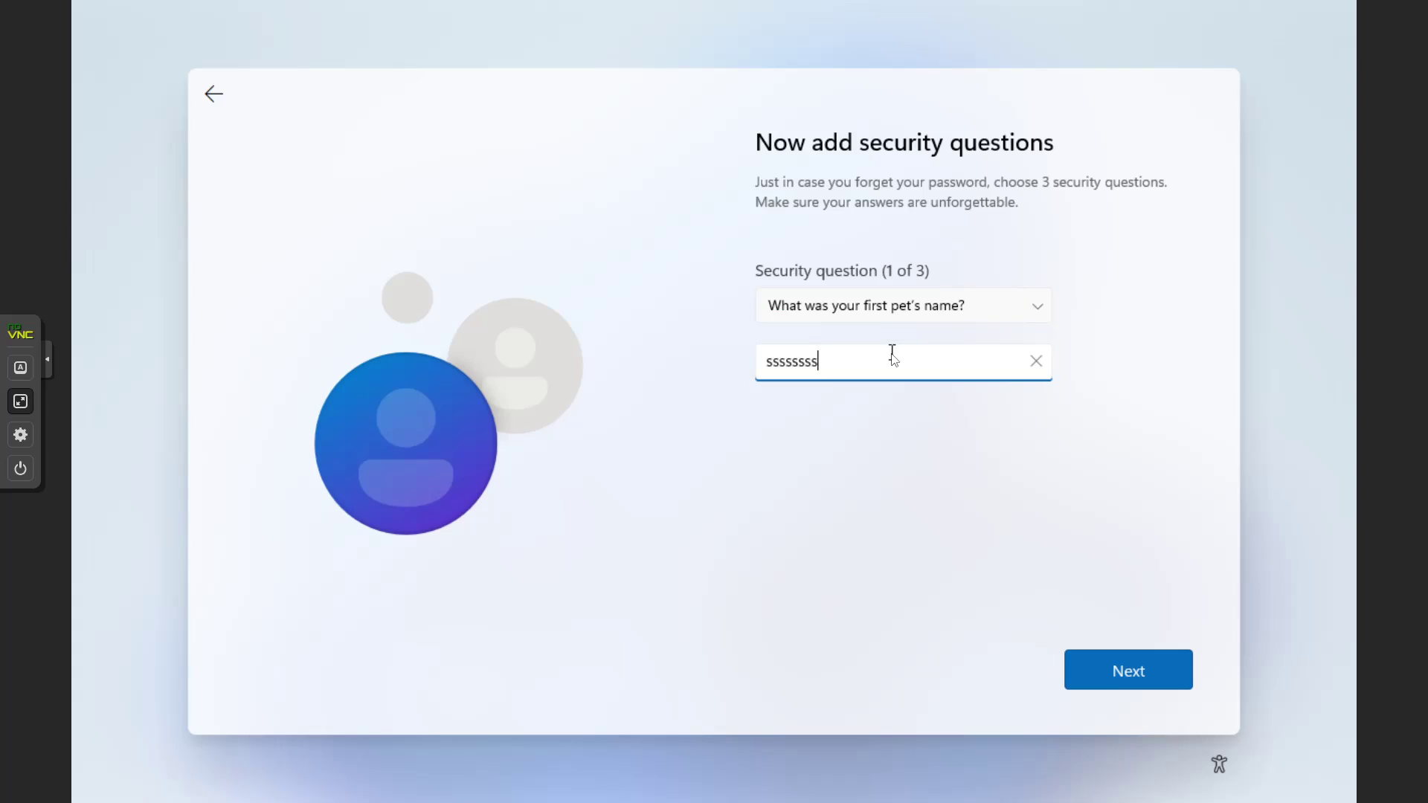
{"action": "left_click", "coordinate": [1128, 677]}
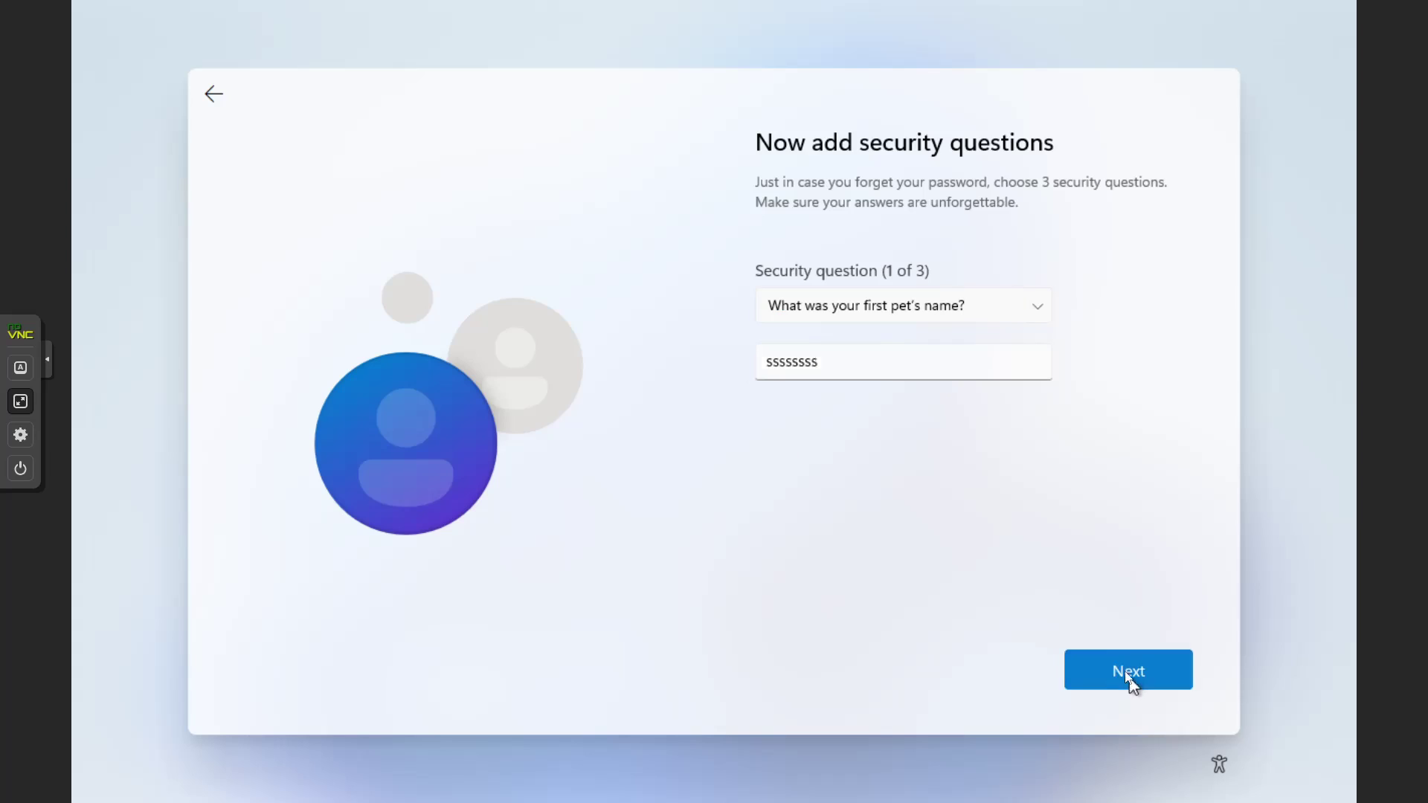
Choose the city-where-you-were-born question as security question 2 and enter its answer
{"action": "left_click", "coordinate": [914, 312]}
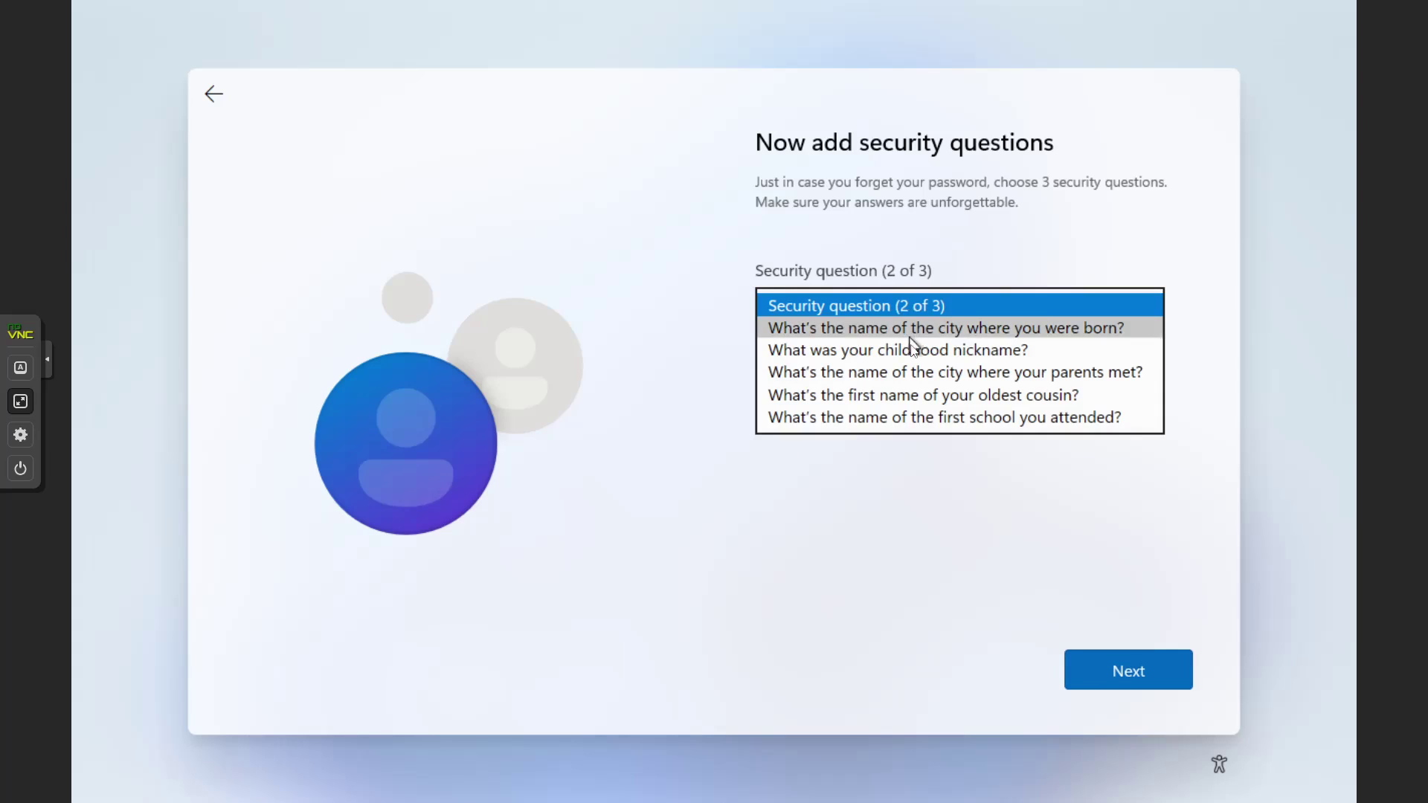
{"action": "left_click", "coordinate": [912, 334]}
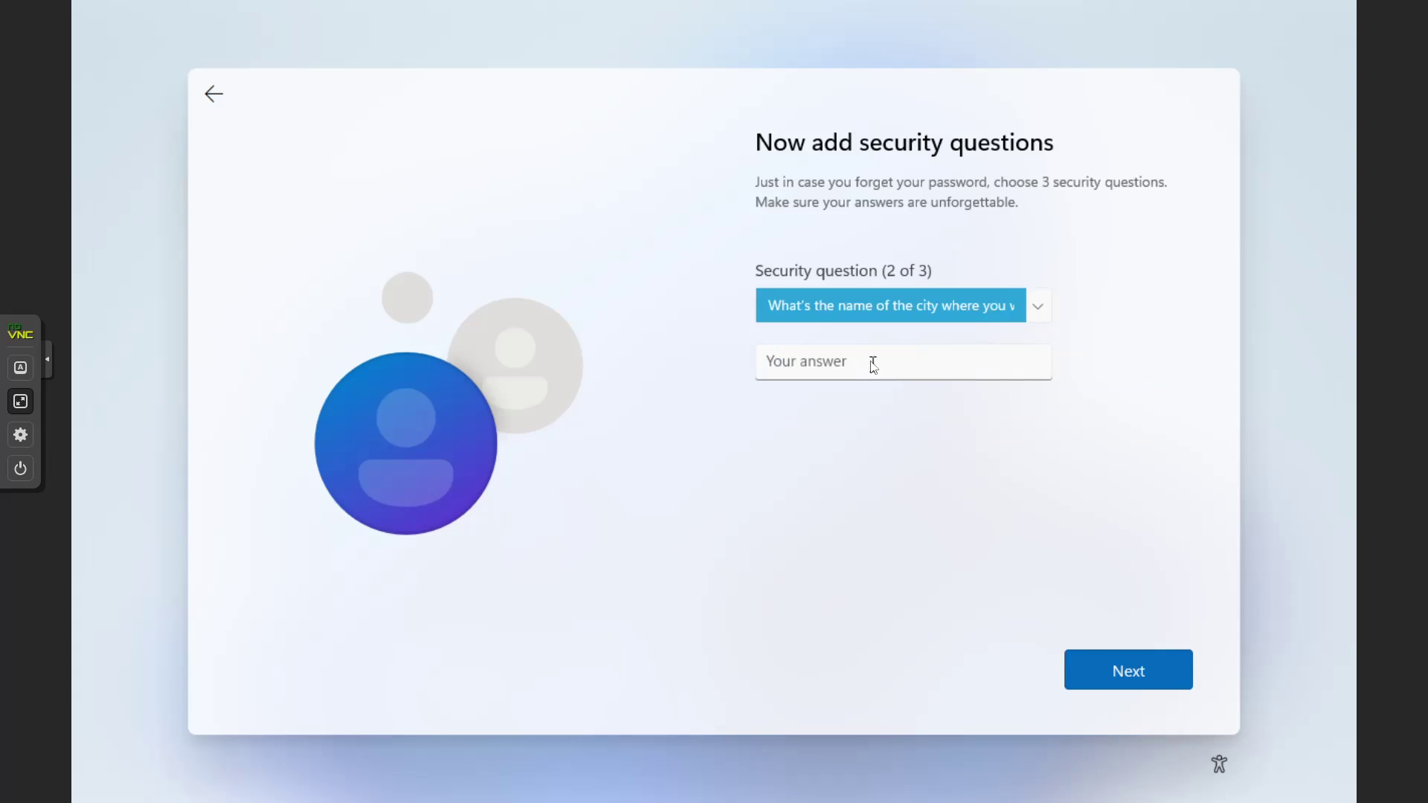
{"action": "left_click", "coordinate": [870, 360]}
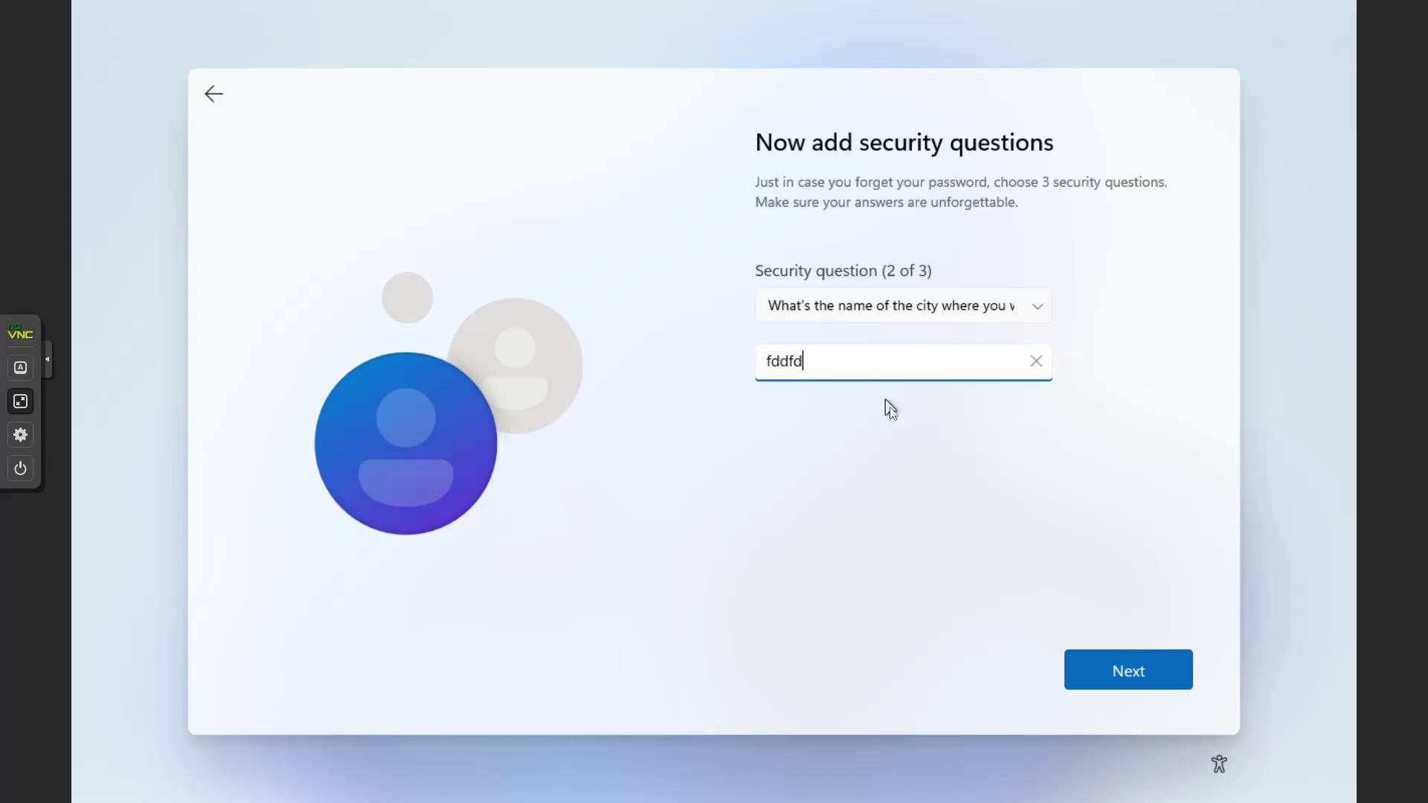
{"action": "left_click", "coordinate": [1157, 672]}
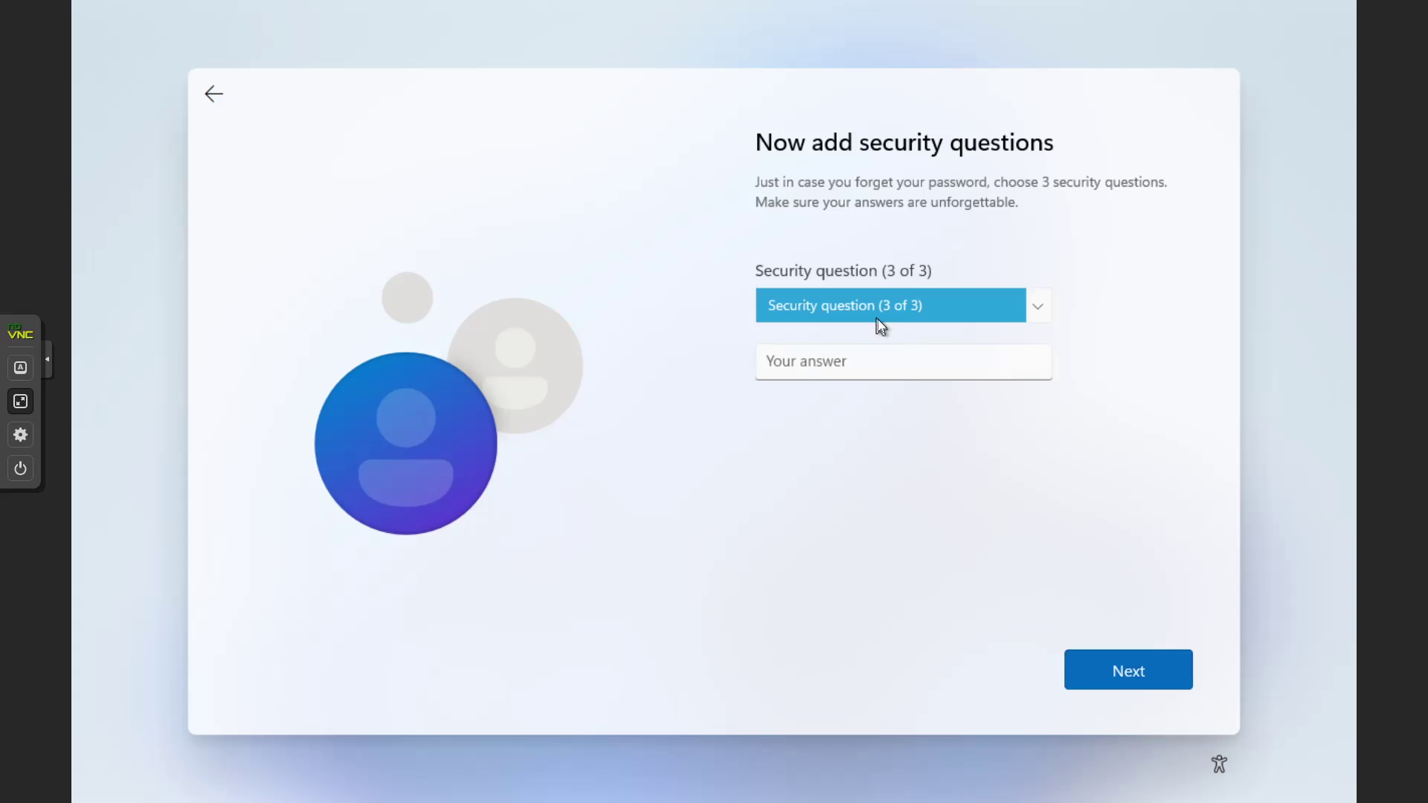
Choose the childhood nickname question as security question 3, answer it, and continue
{"action": "left_click", "coordinate": [876, 314]}
{"action": "left_click", "coordinate": [878, 325]}
{"action": "left_click", "coordinate": [883, 369]}
{"action": "type", "text": "ddddd"}
{"action": "left_click", "coordinate": [1118, 671]}
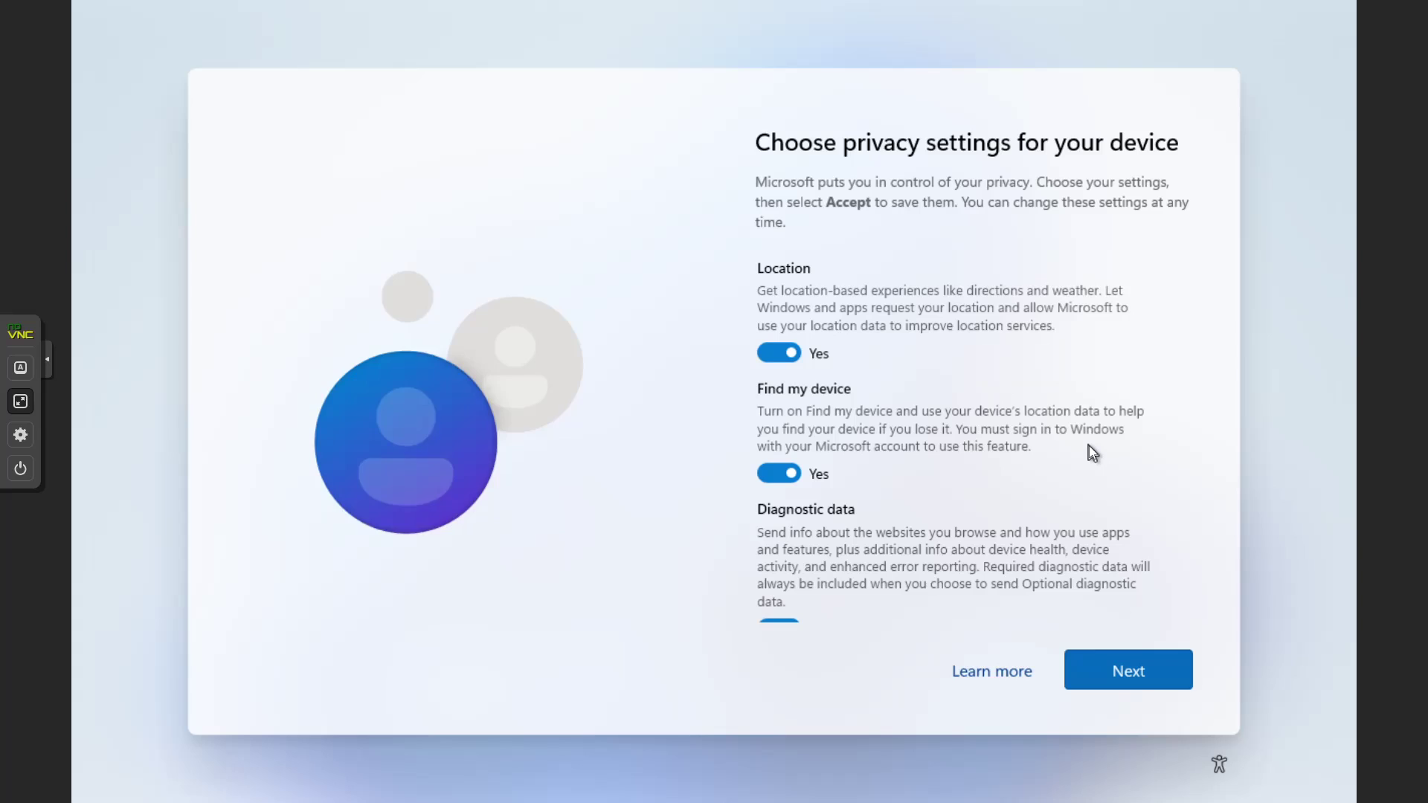
Turn off Location and Find my device, and limit diagnostic data to Required only
{"action": "left_click", "coordinate": [788, 355]}
{"action": "left_click", "coordinate": [782, 474]}
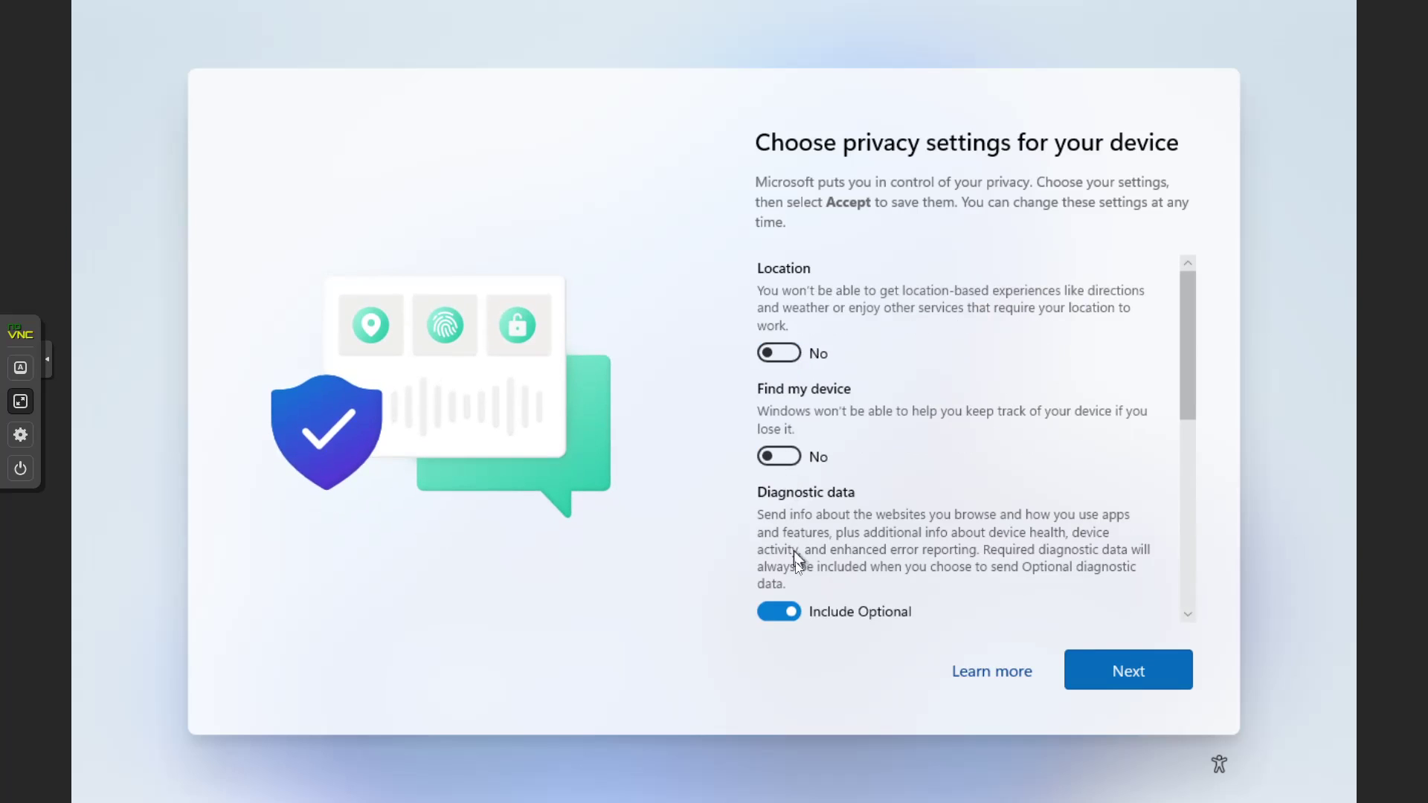
{"action": "left_click", "coordinate": [780, 612]}
{"action": "scroll", "coordinate": [848, 579], "scroll_direction": "down", "scroll_amount": 5}
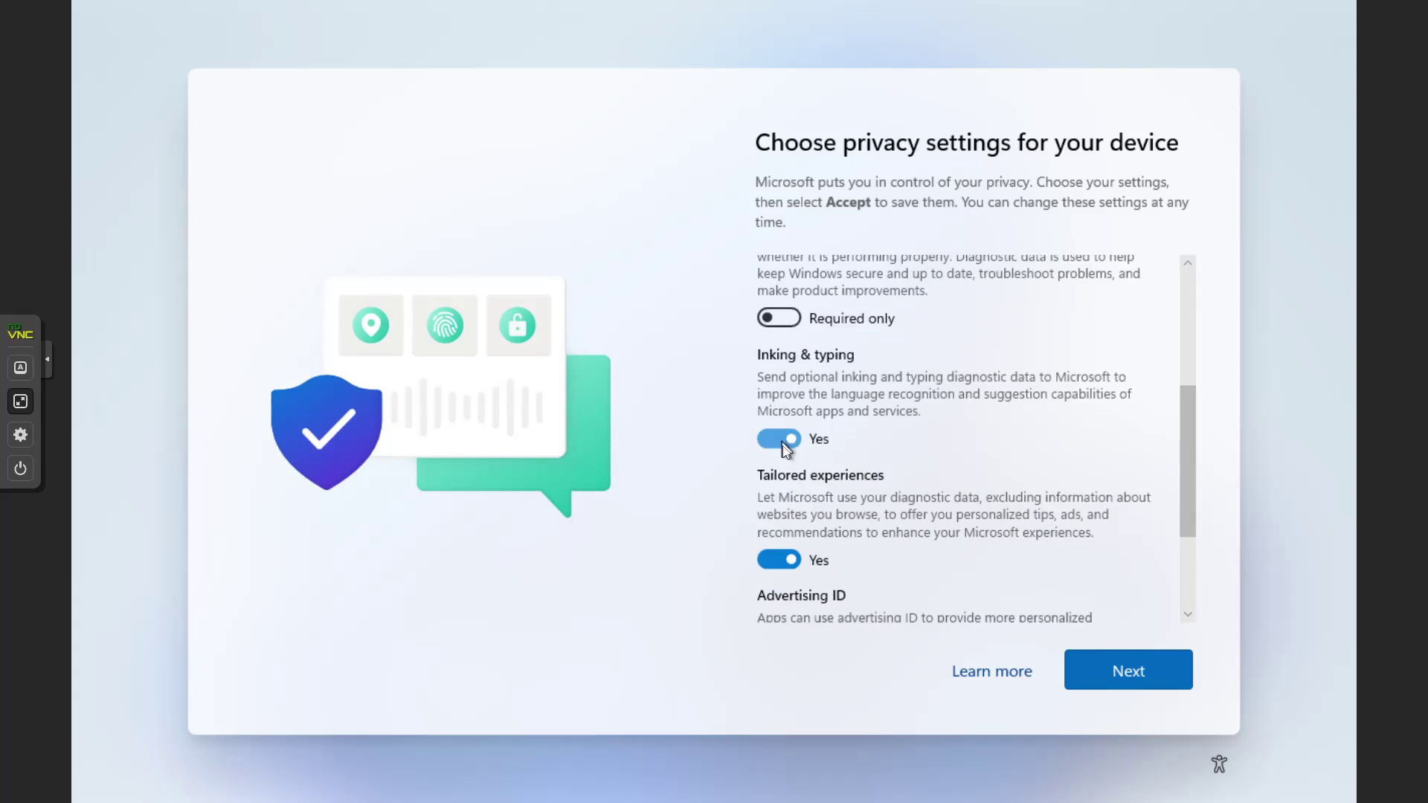
Turn off Inking & typing, Tailored experiences and Advertising ID, then accept the privacy settings
{"action": "left_click", "coordinate": [783, 439]}
{"action": "left_click", "coordinate": [788, 559]}
{"action": "scroll", "coordinate": [842, 498], "scroll_direction": "down", "scroll_amount": 1}
{"action": "scroll", "coordinate": [842, 498], "scroll_direction": "down", "scroll_amount": 1}
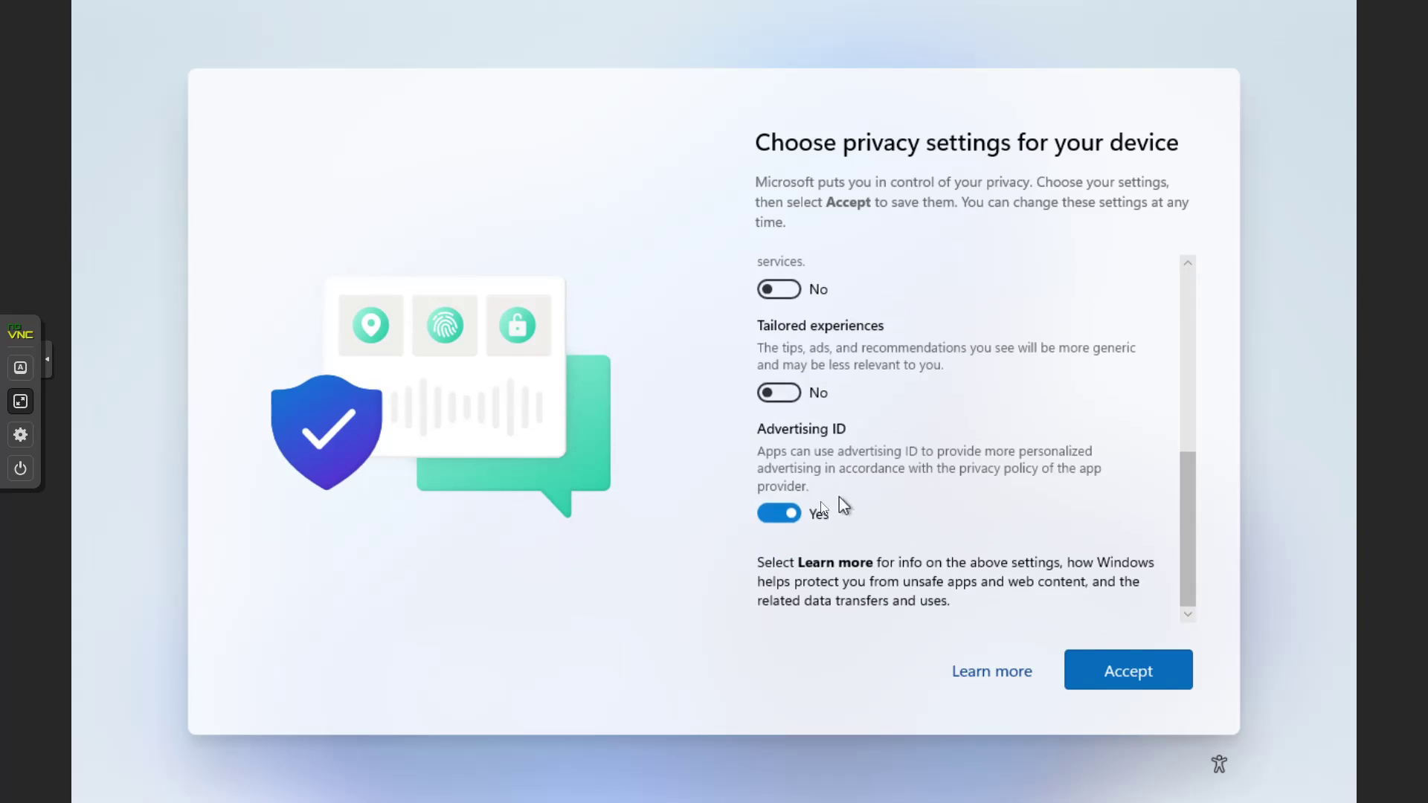
{"action": "left_click", "coordinate": [779, 514]}
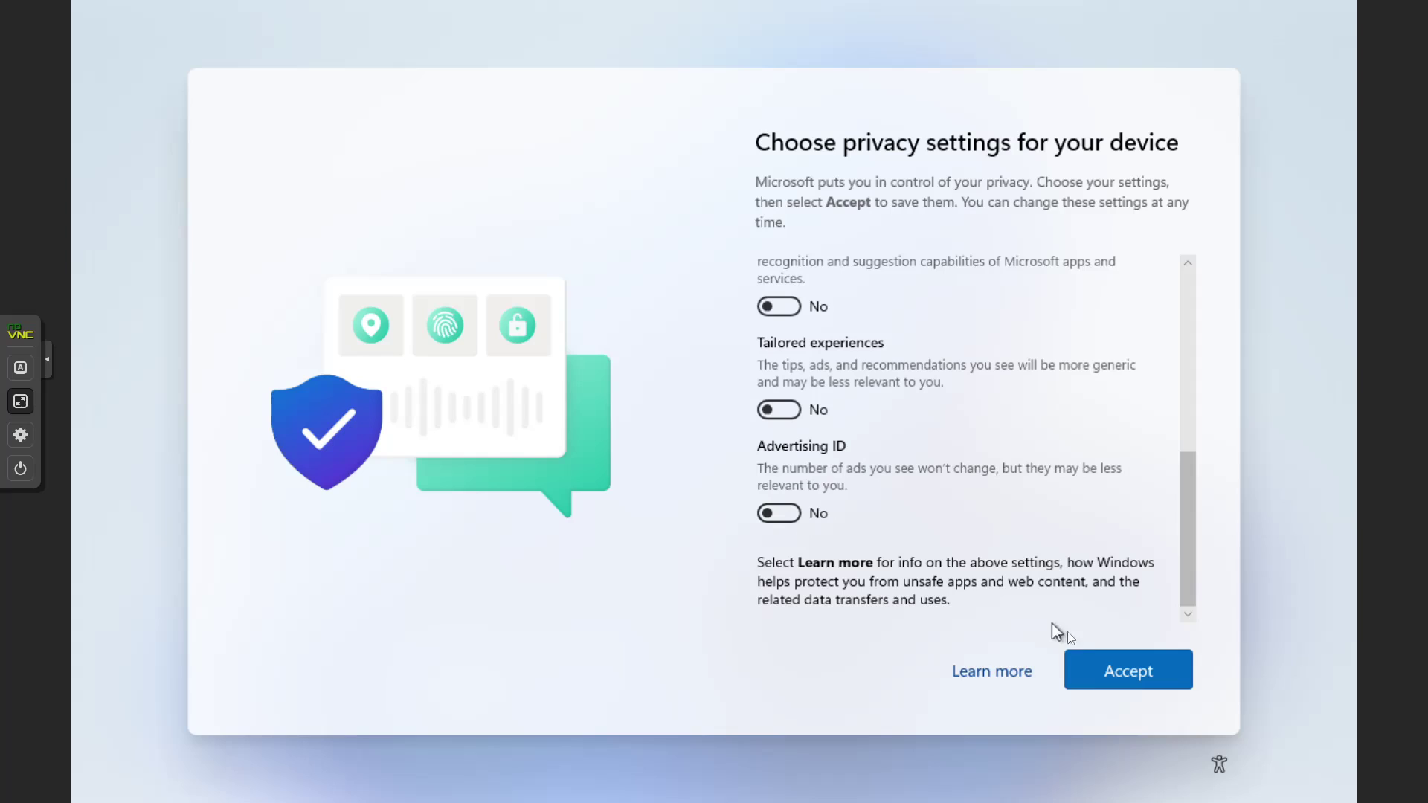
{"action": "left_click", "coordinate": [1103, 671]}
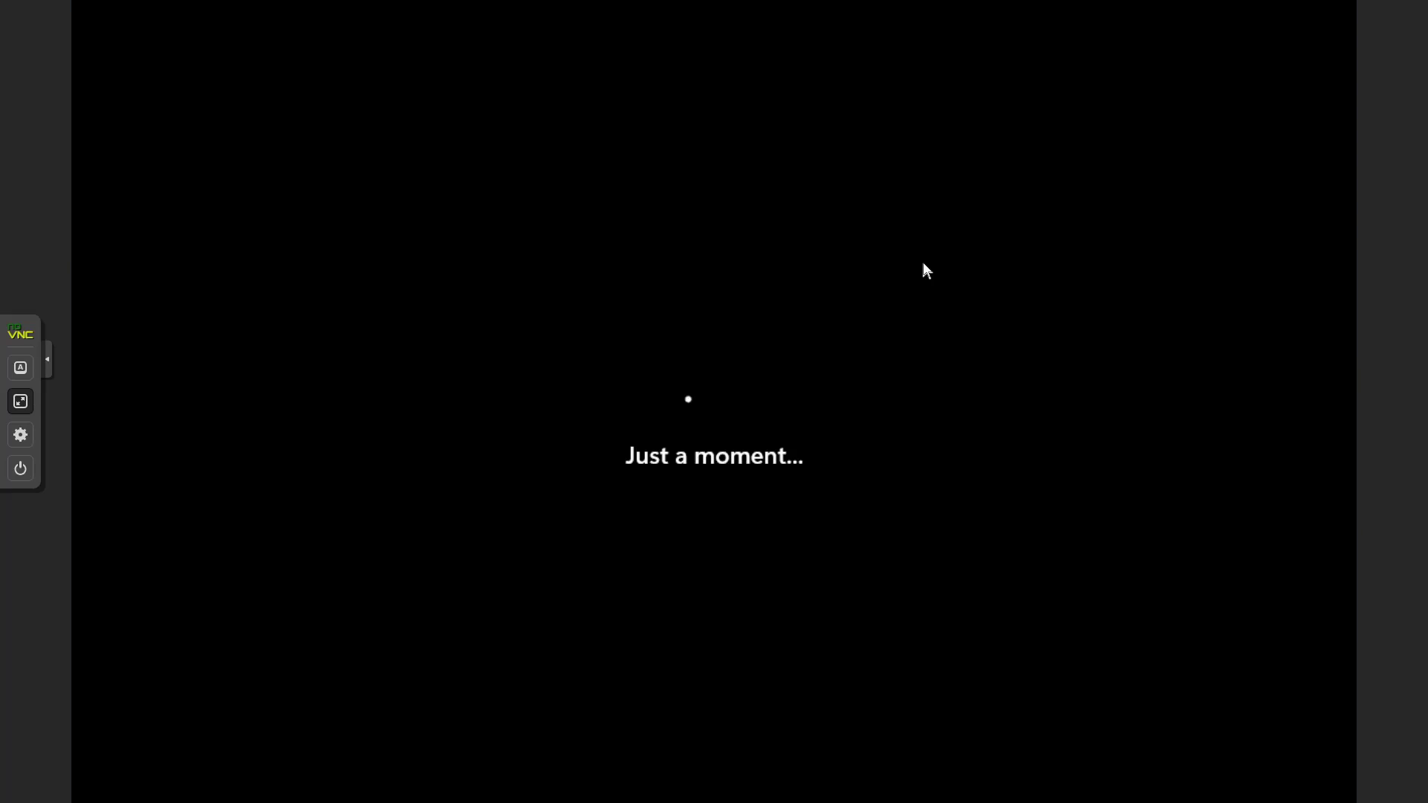